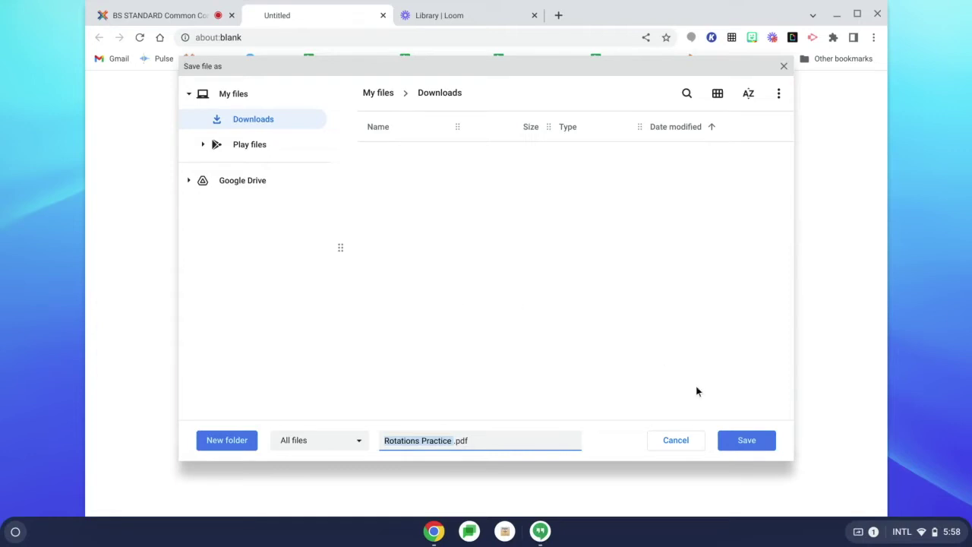
Save Rotations Practice .pdf into Downloads and show the recent downloads list.
click(382, 441)
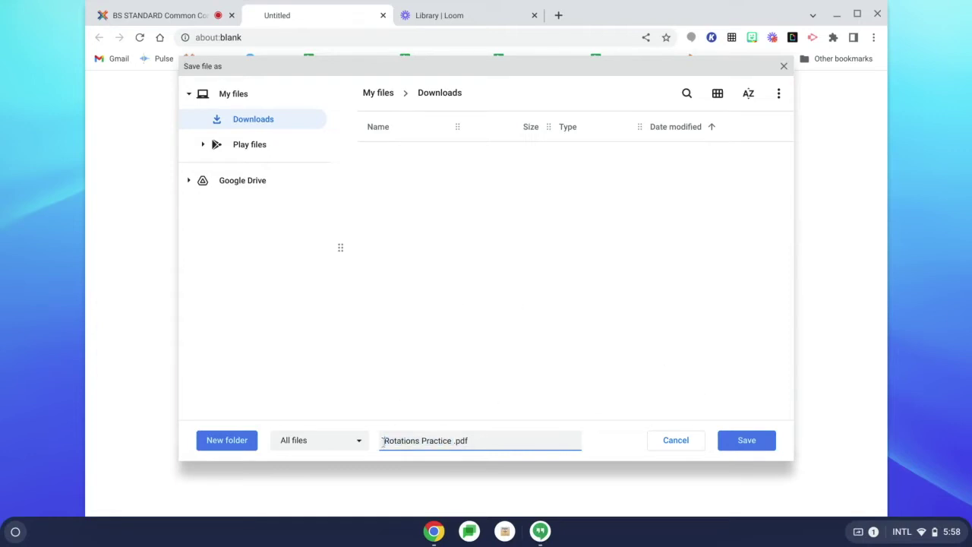
click(741, 445)
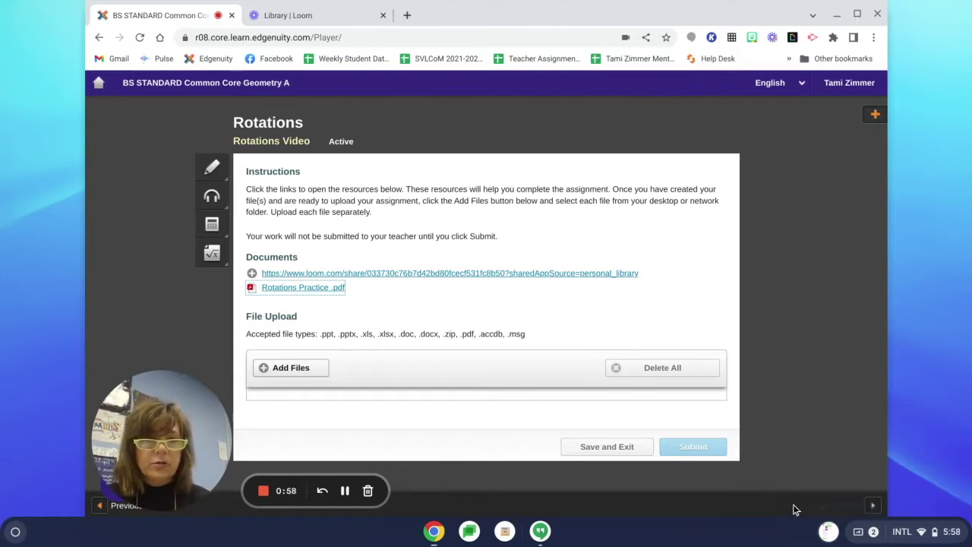
click(829, 532)
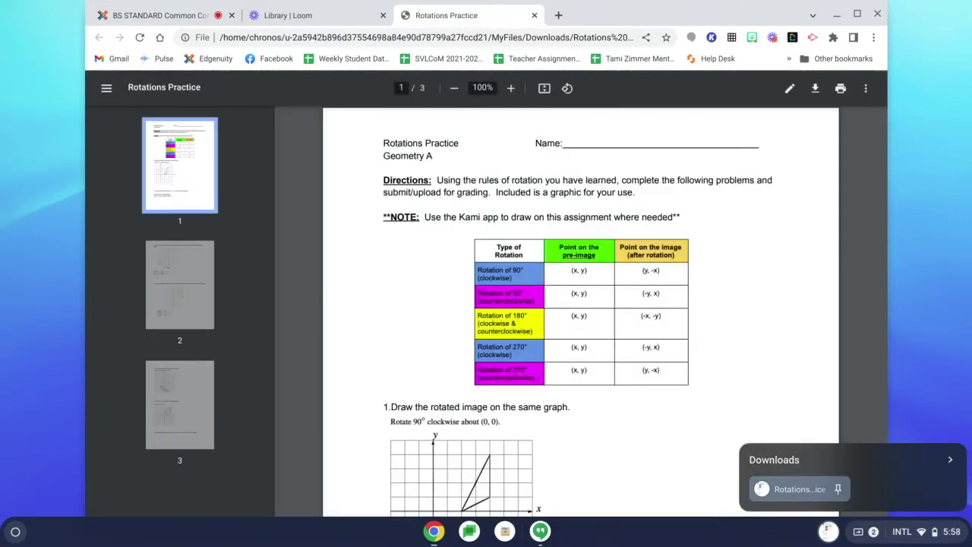
Scroll through the downloaded worksheet's pages and return to page 1.
scroll(480, 330, down, 5)
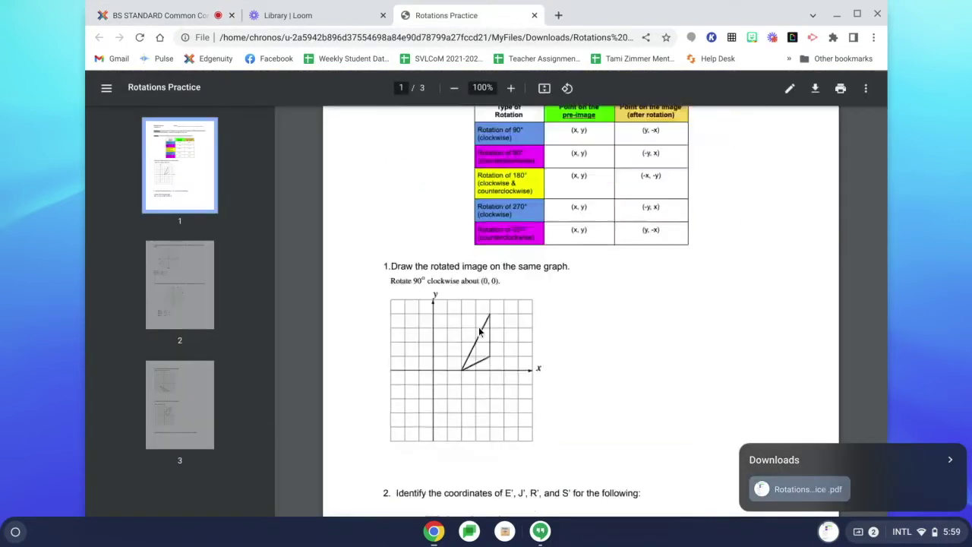
scroll(479, 330, up, 5)
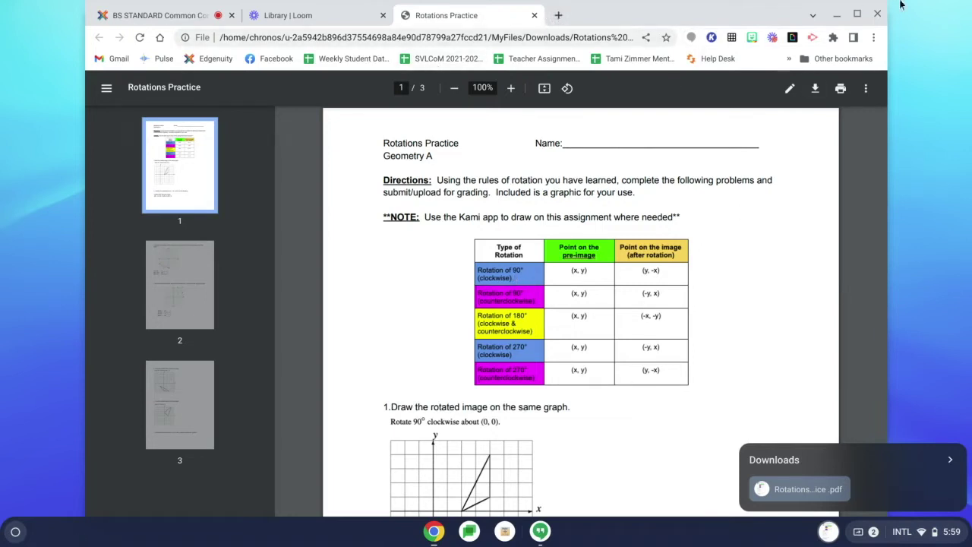
Launch Kami in a new tab from the Google apps grid.
click(558, 17)
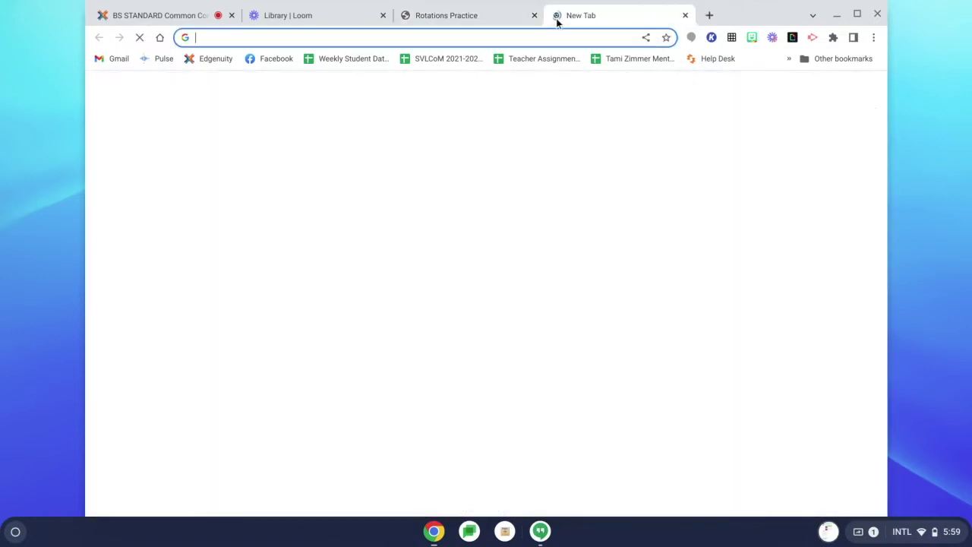
click(838, 94)
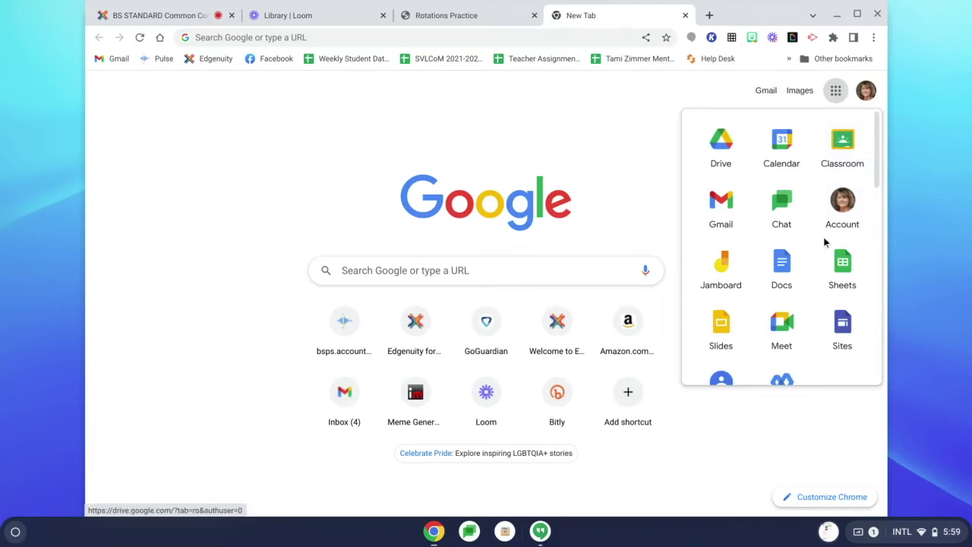
scroll(823, 237, down, 3)
scroll(824, 237, down, 5)
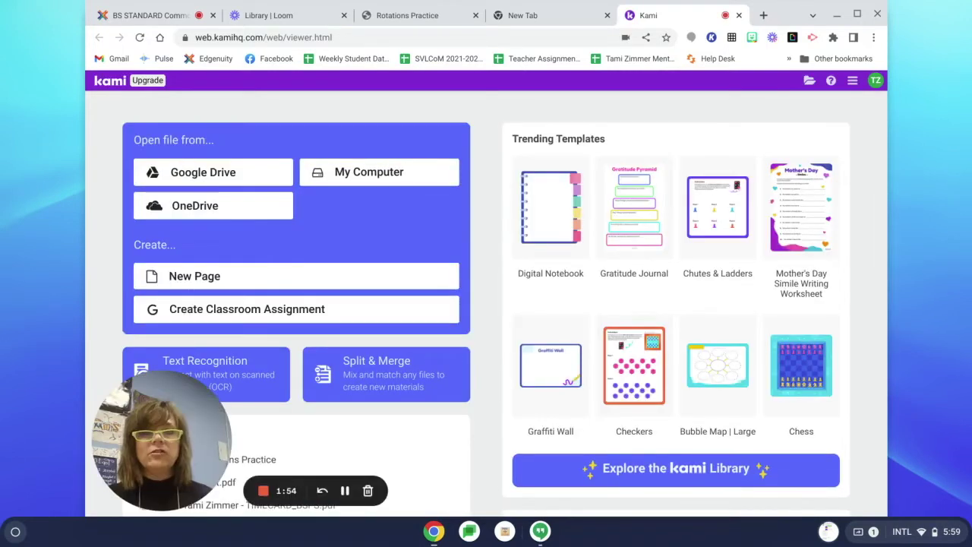
Open Rotations Practice .pdf from the computer's Downloads folder in Kami.
click(375, 183)
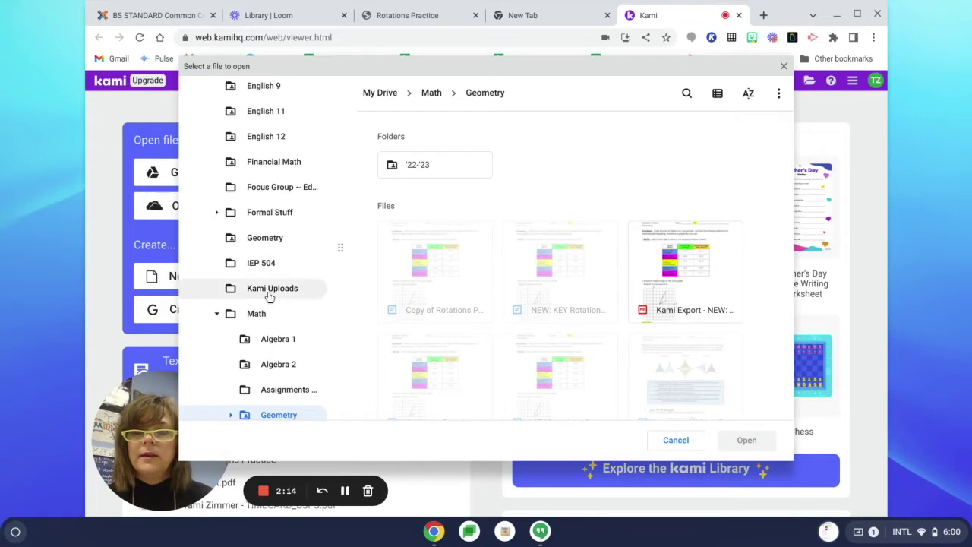
scroll(269, 290, up, 5)
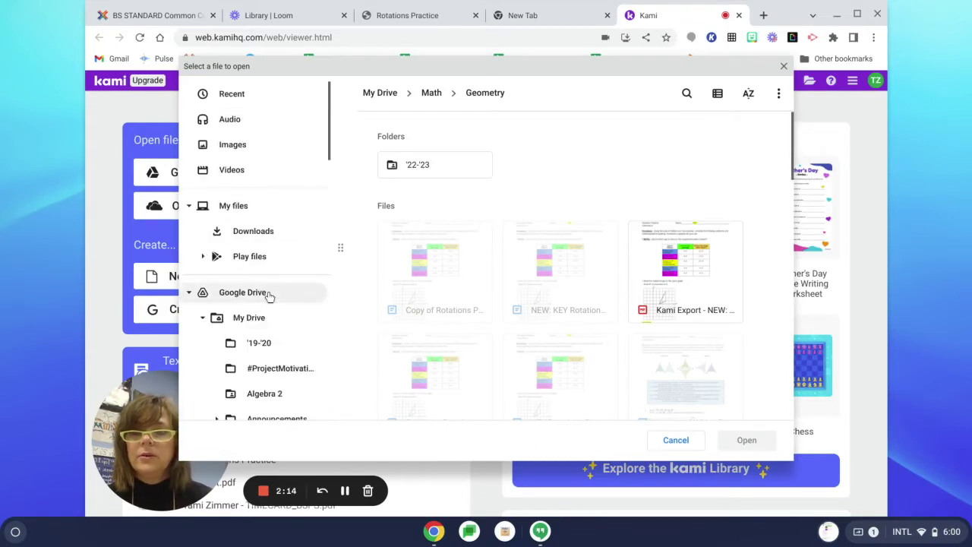
click(255, 233)
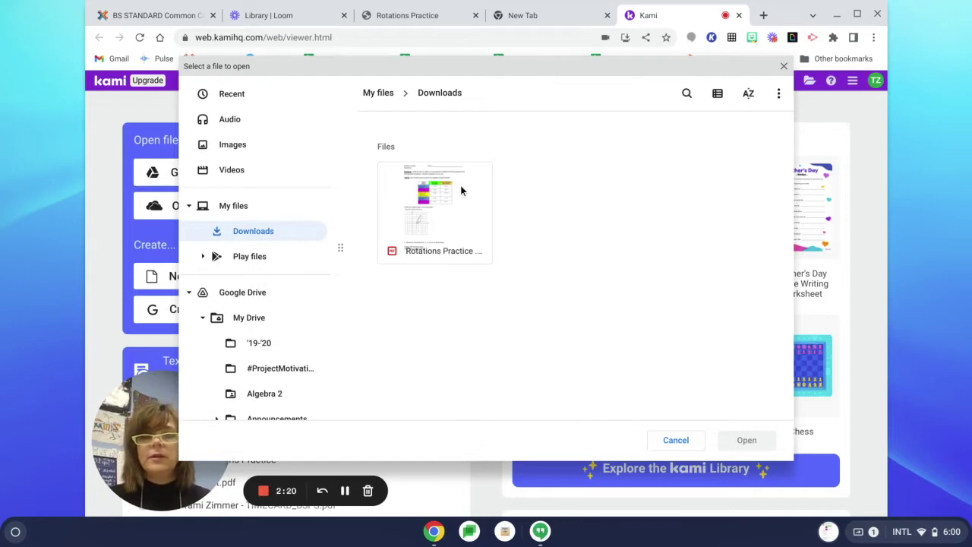
click(460, 186)
click(746, 440)
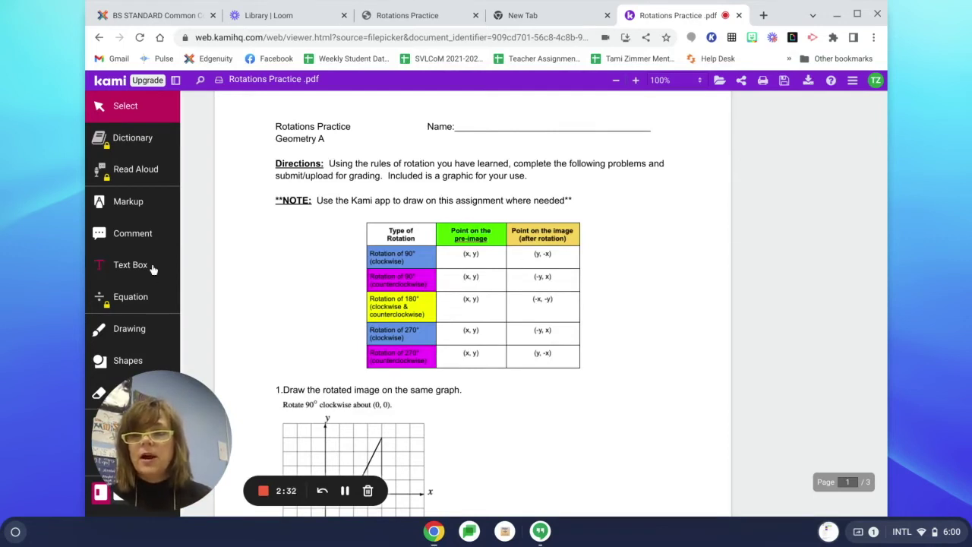
Set the Text Box tool to red and place a text box beside question 1.
click(139, 212)
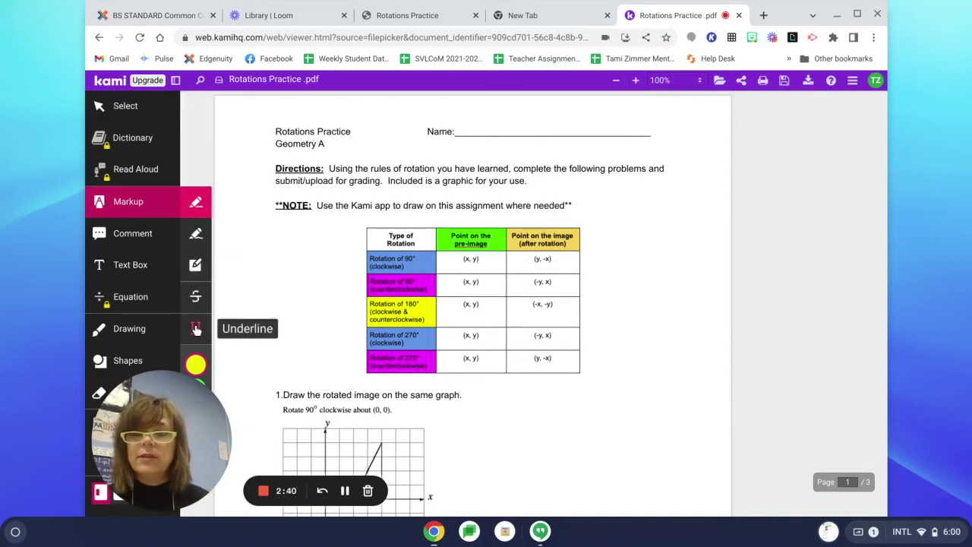
click(138, 239)
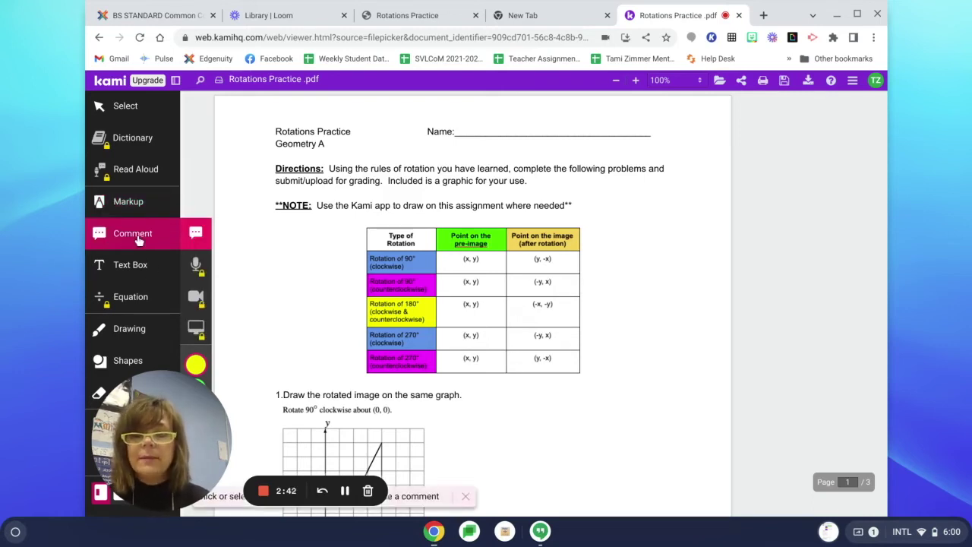
click(133, 262)
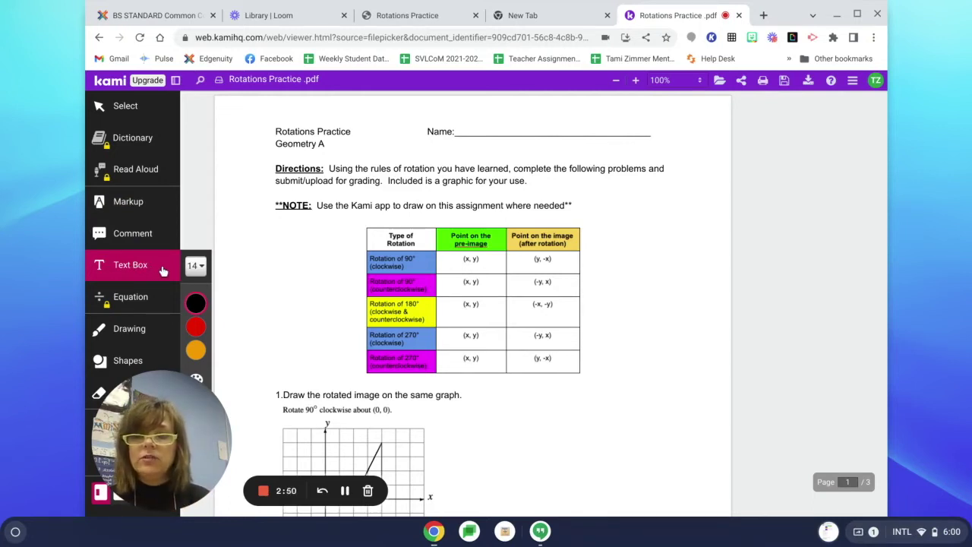
click(196, 303)
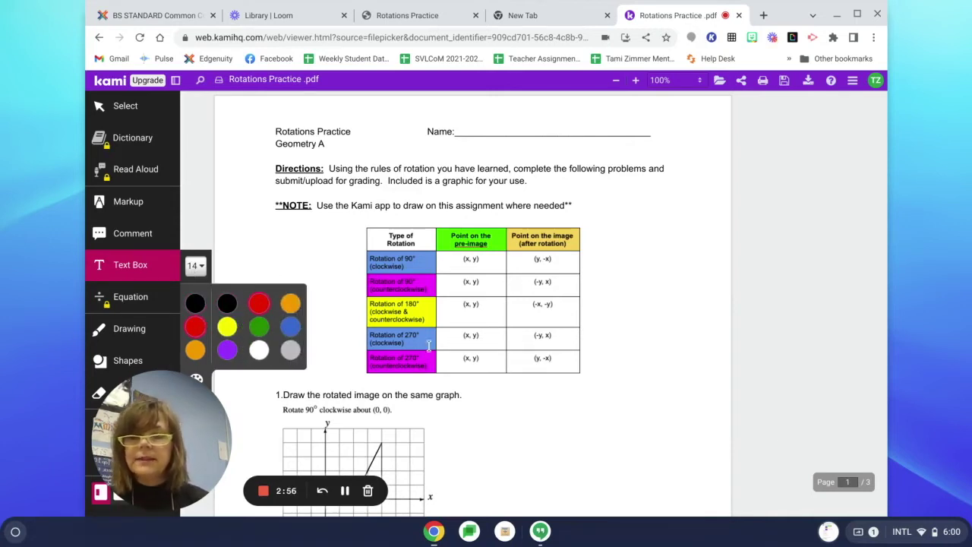
click(197, 327)
click(524, 410)
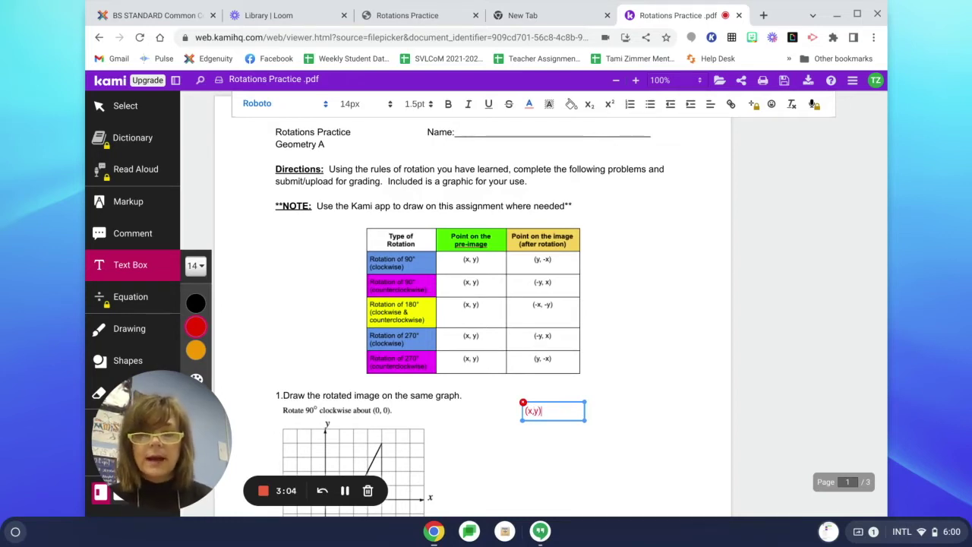
Finish the red (x,y) answer, delete the stray empty box and dismiss the upload notice.
key(Escape)
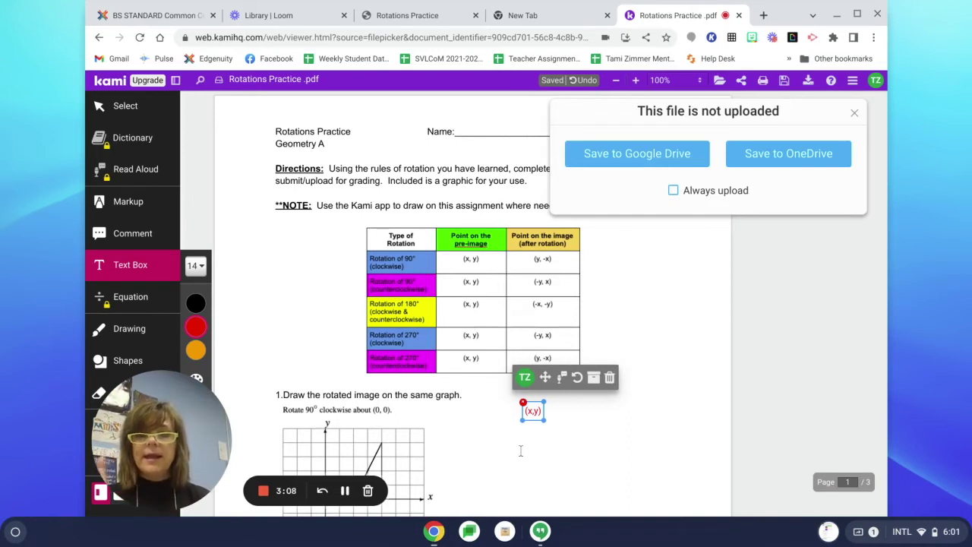
click(521, 451)
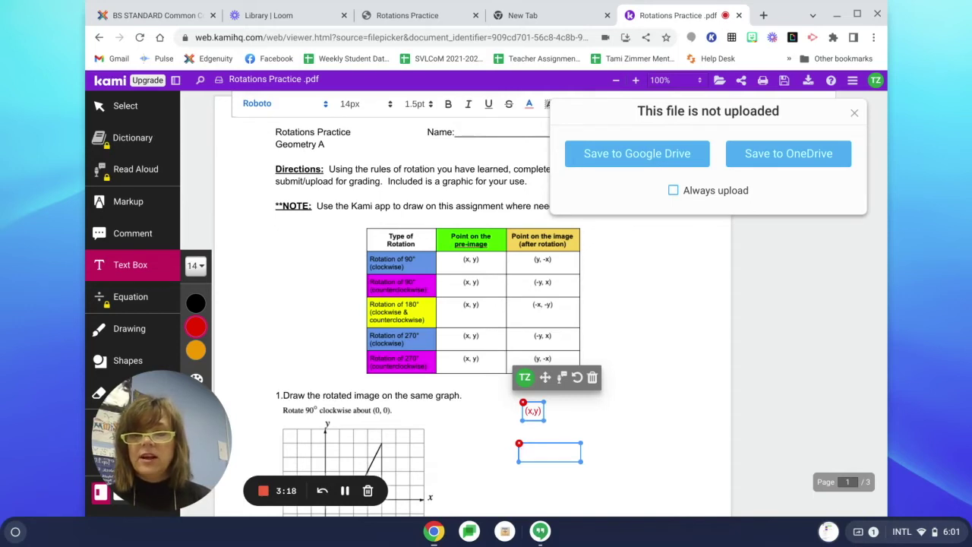
click(521, 446)
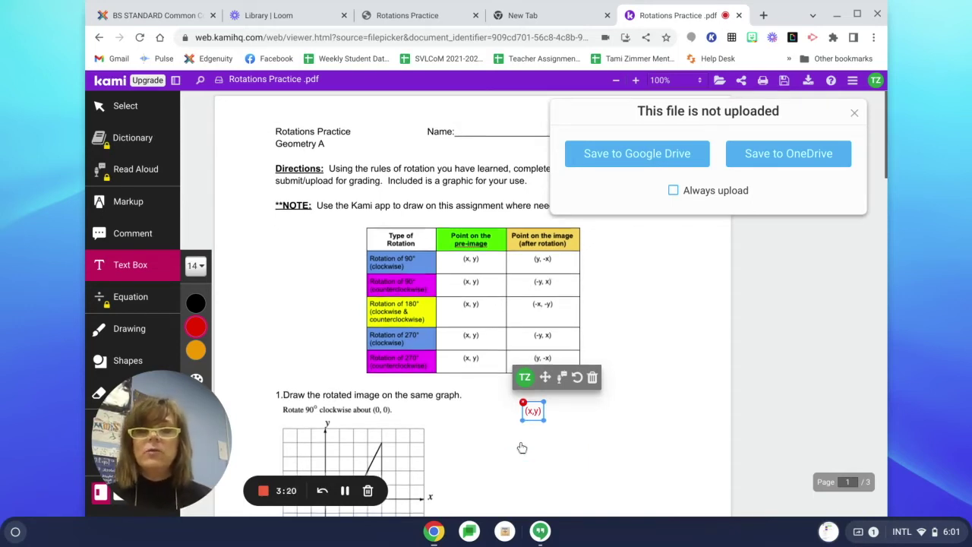
click(522, 448)
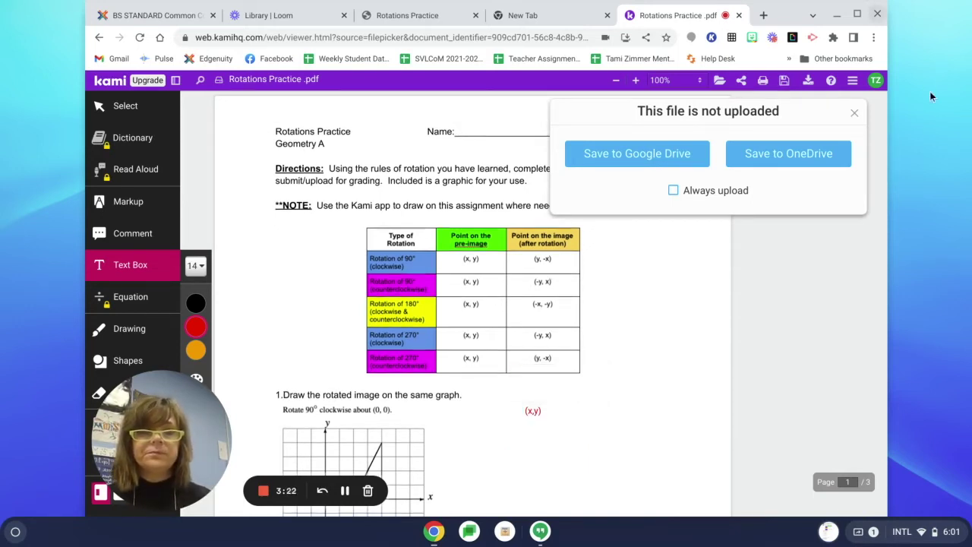
click(855, 113)
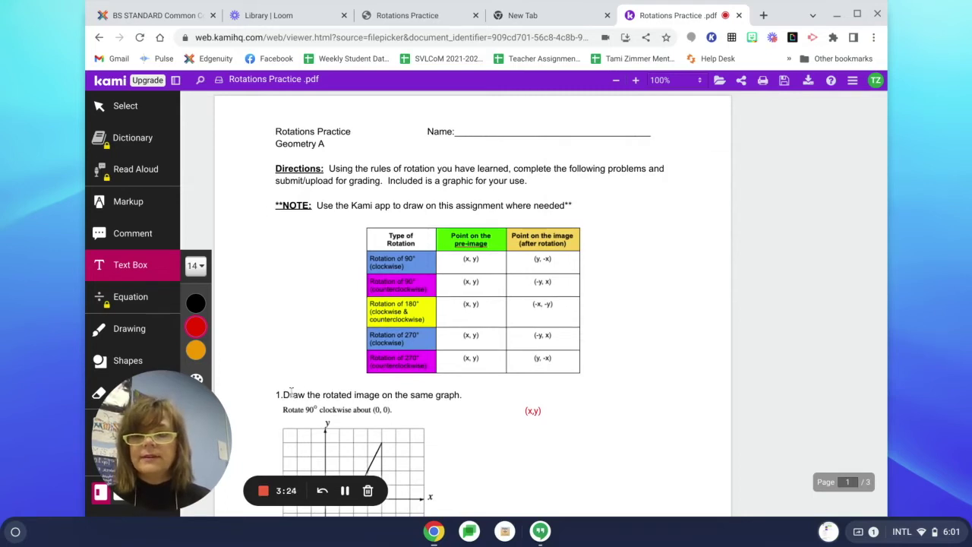
scroll(290, 392, down, 2)
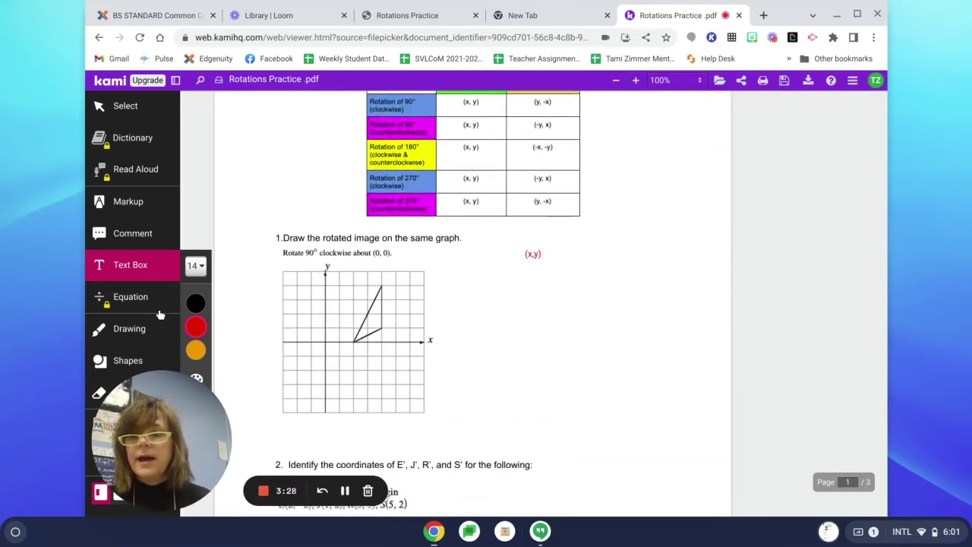
Choose the Shapes line tool and set its stroke thickness to 2.
click(134, 360)
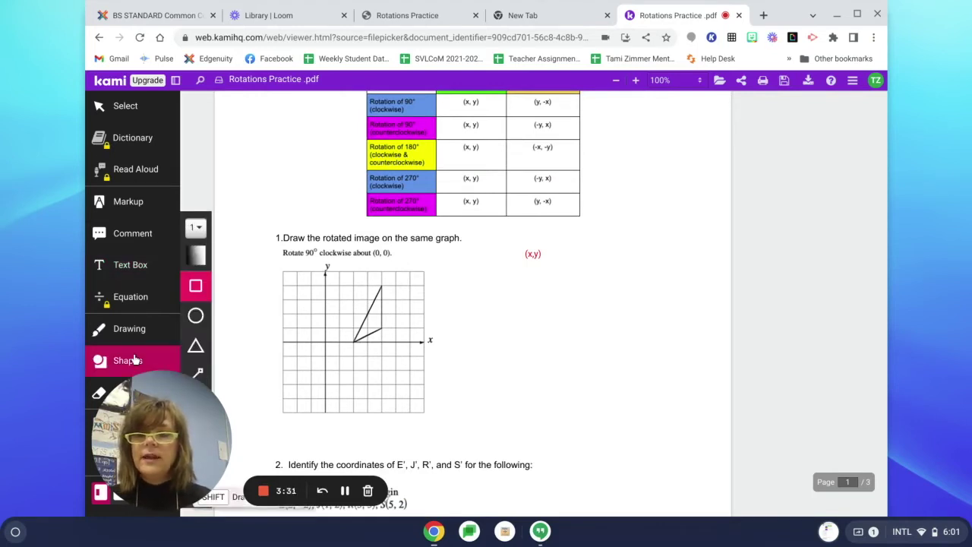
click(198, 364)
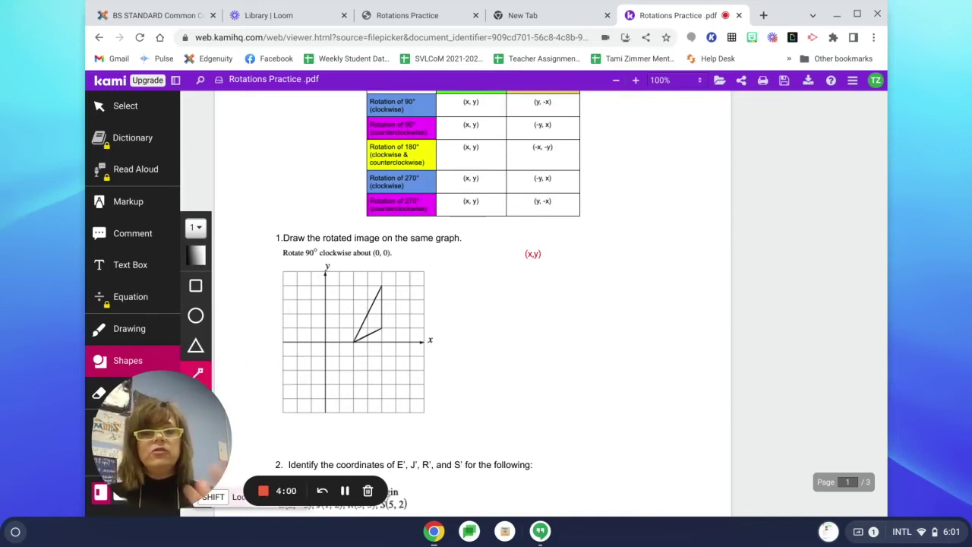
click(196, 232)
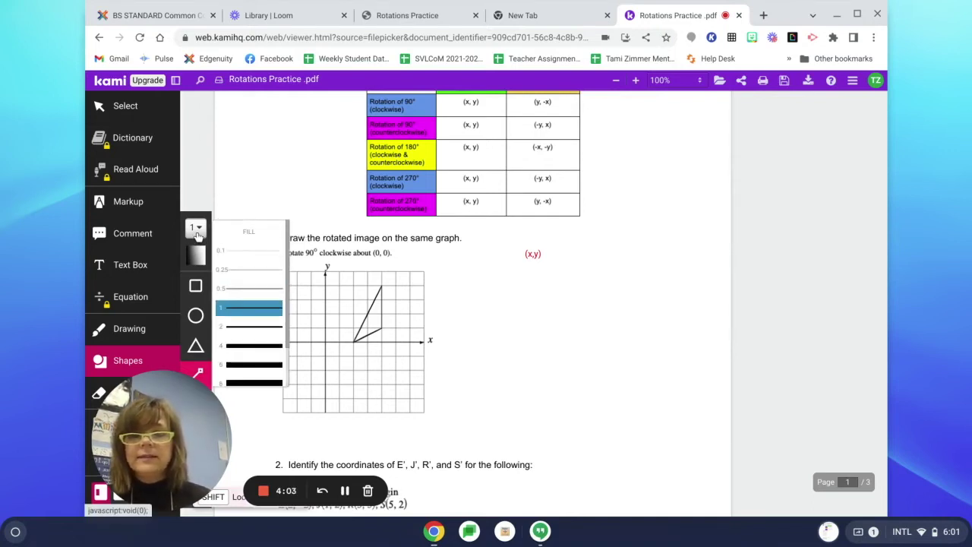
click(248, 354)
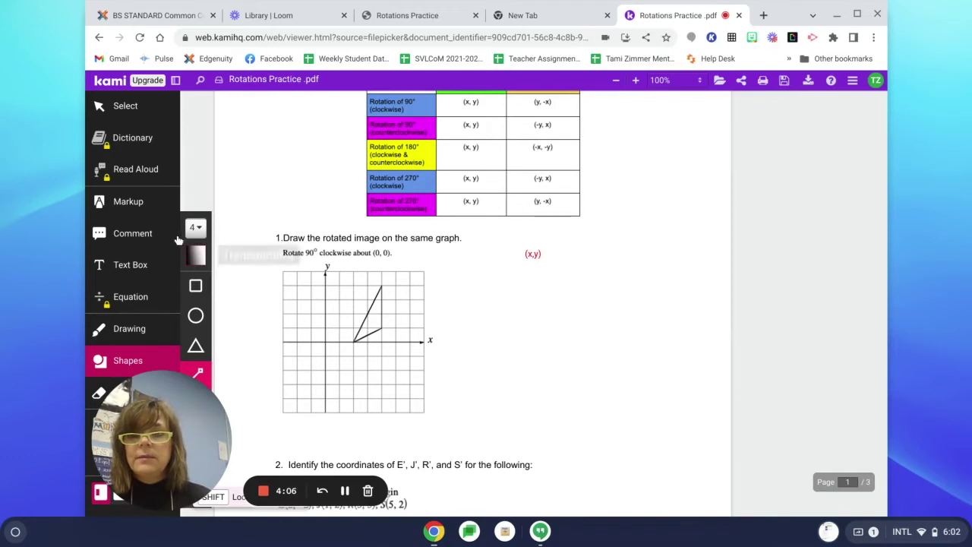
click(196, 227)
click(273, 326)
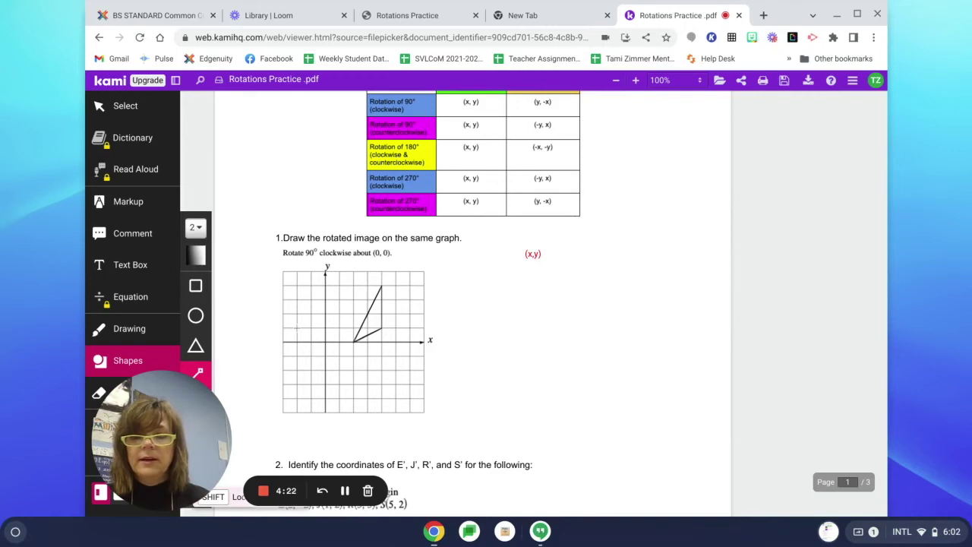
Draw the triangle's vertical, horizontal and diagonal sides left of the y-axis, below the x-axis.
drag(296, 328, 296, 374)
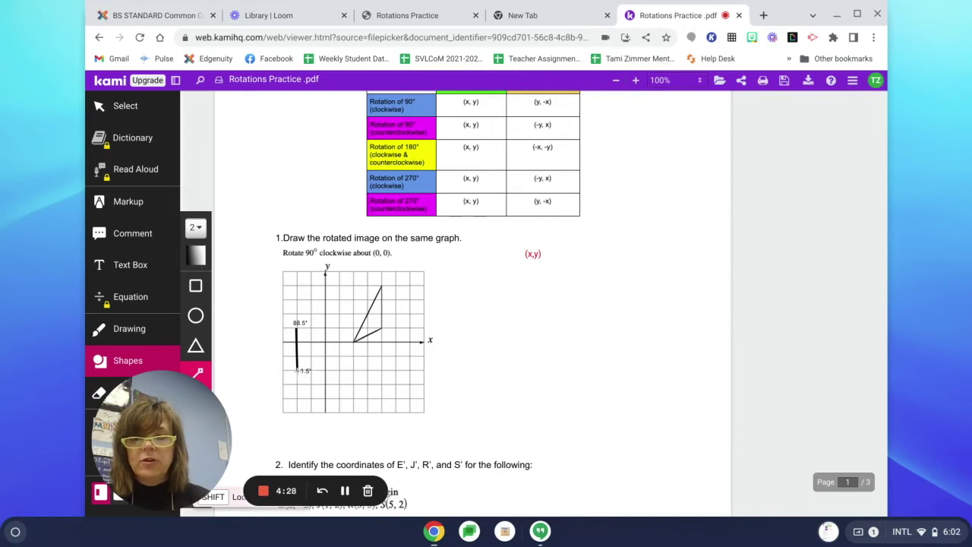
drag(297, 370, 298, 370)
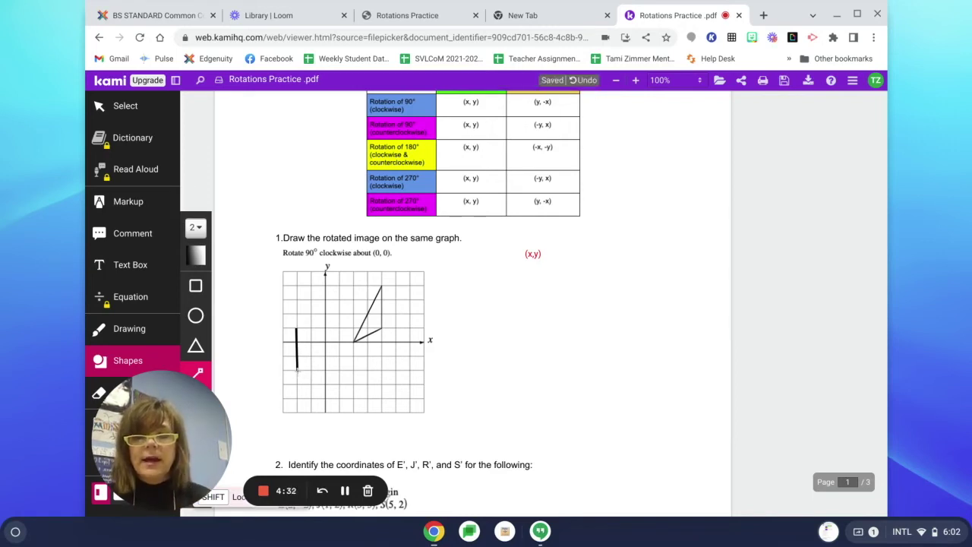
drag(297, 371, 338, 371)
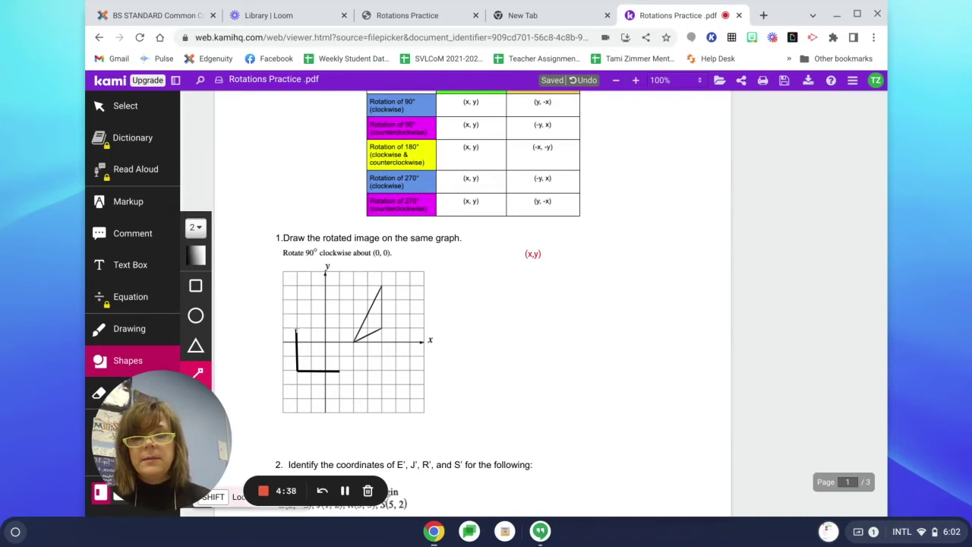
drag(296, 330, 339, 371)
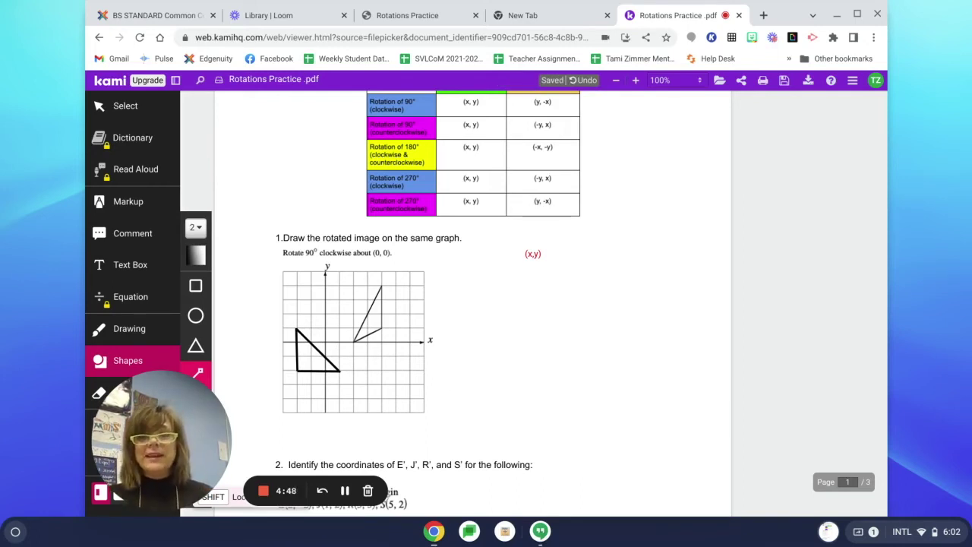
Add a purple text note 'My answer is (4,1)' to the right of the graph.
click(131, 265)
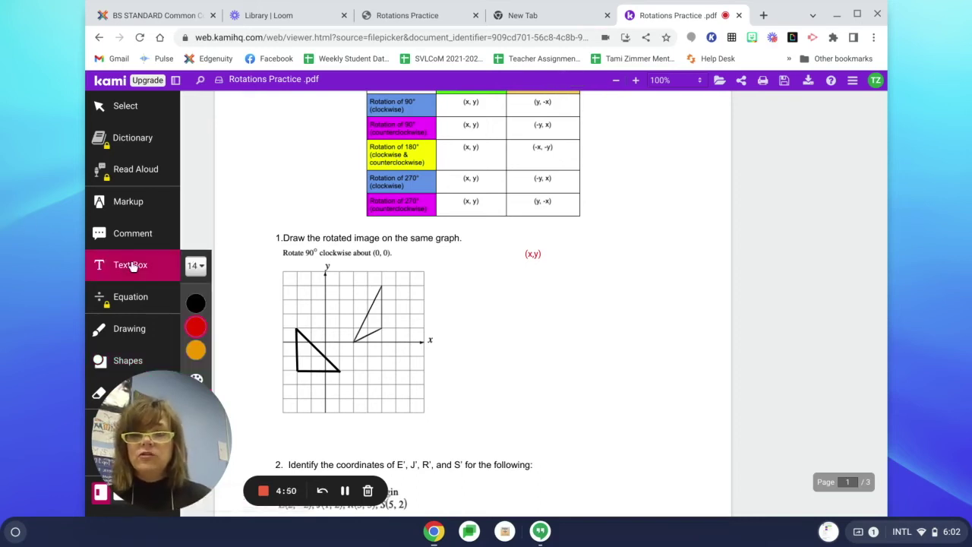
click(196, 377)
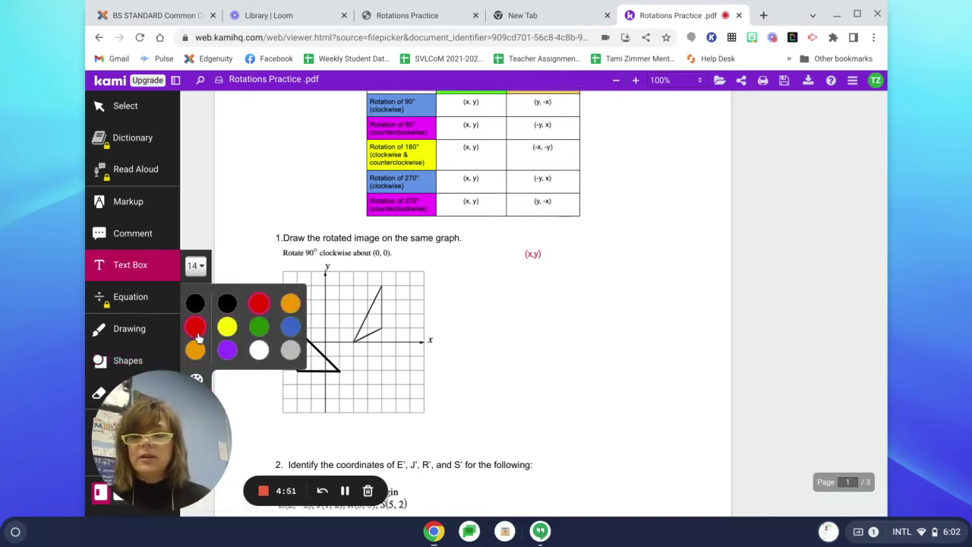
click(217, 353)
click(502, 335)
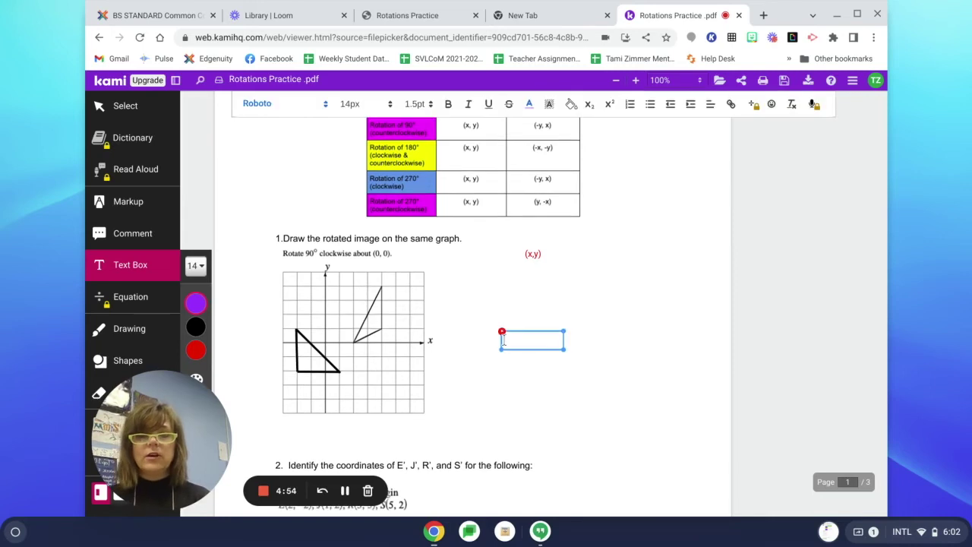
text(y)
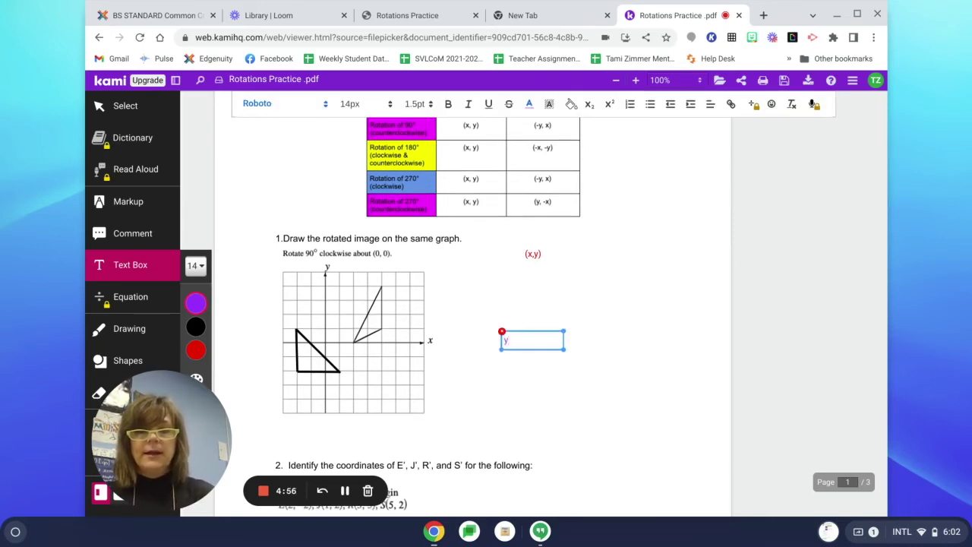
text( answer)
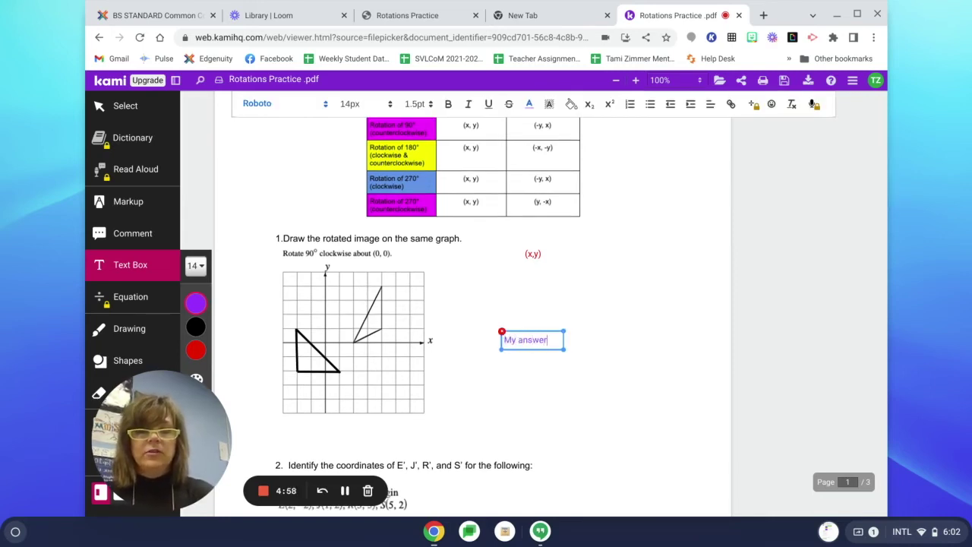
text( is (4,1)
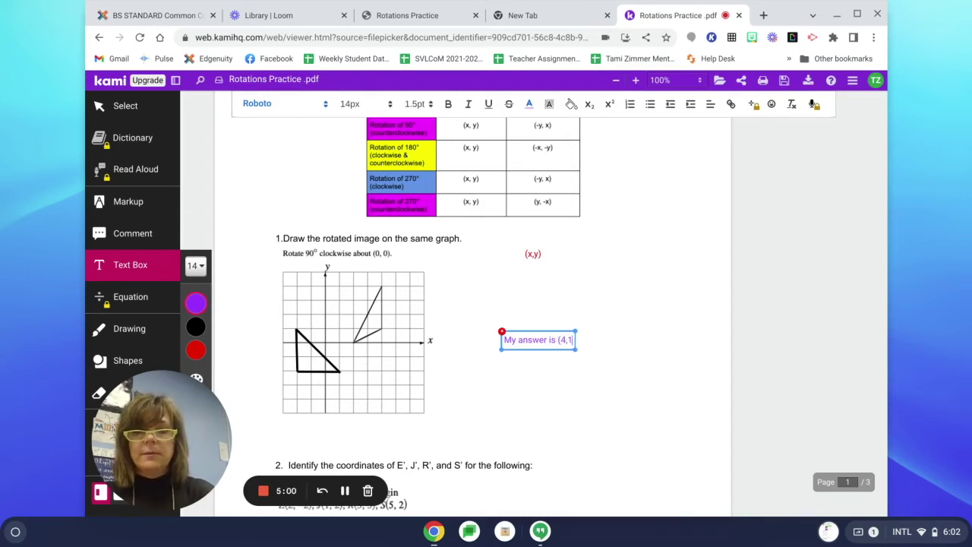
text())
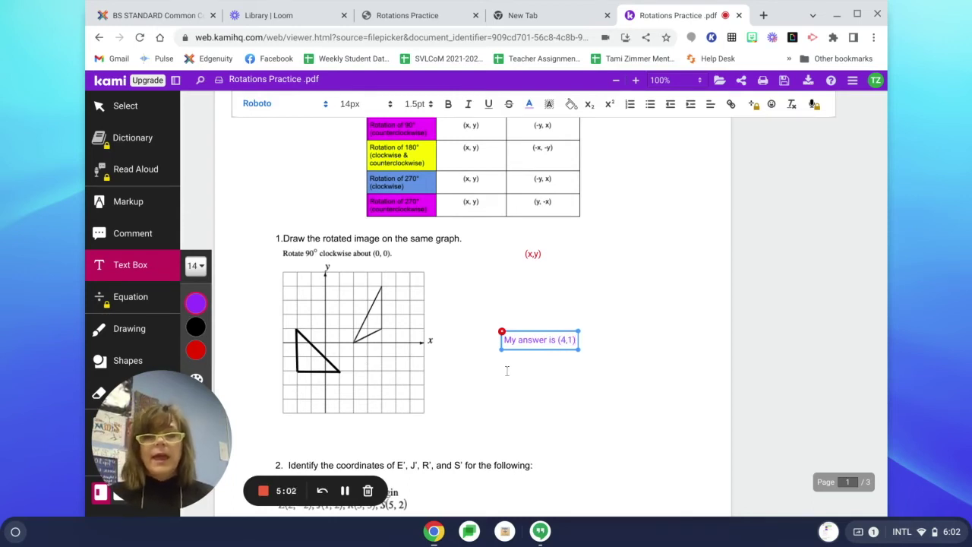
key(Escape)
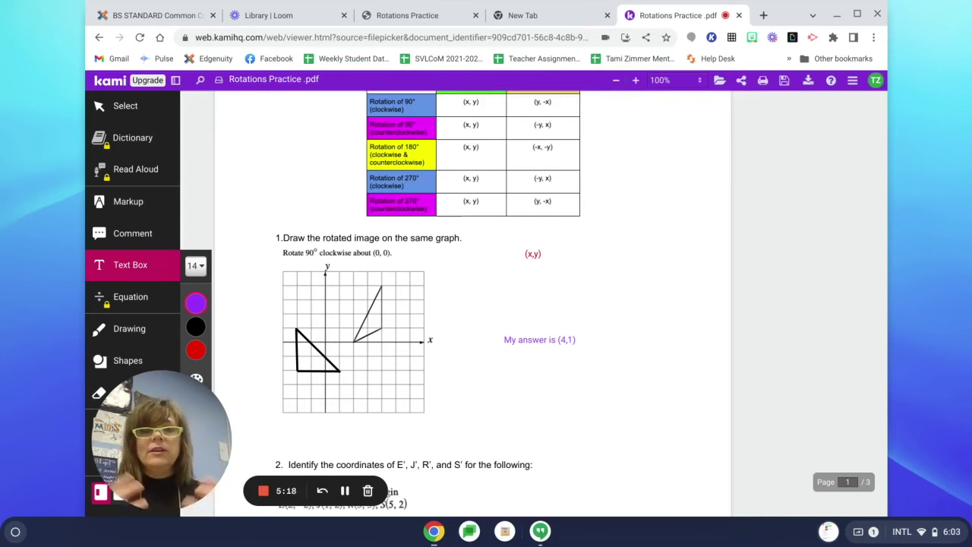
click(154, 199)
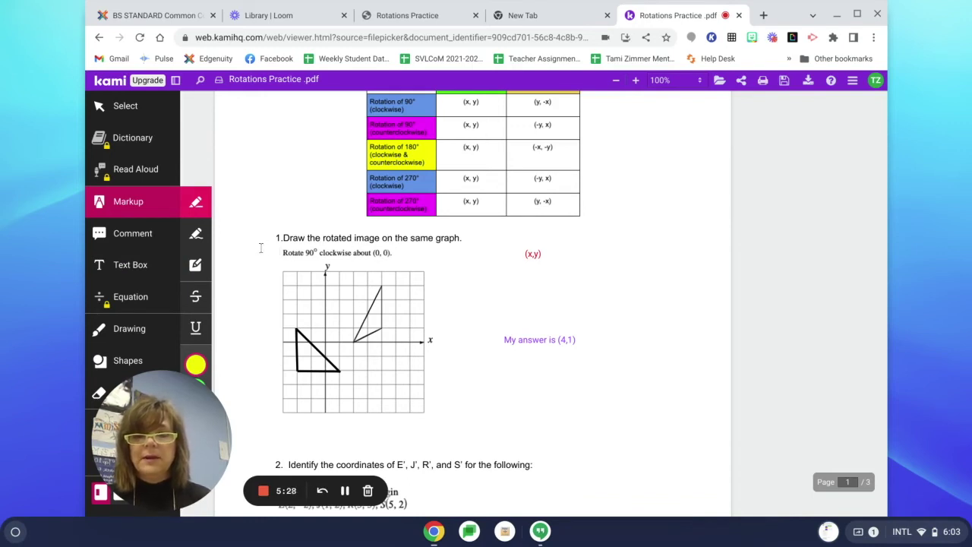
Highlight 'Rotate 90° clockwise about (0, 0).' in yellow with the Free Hand Highlighter.
click(195, 365)
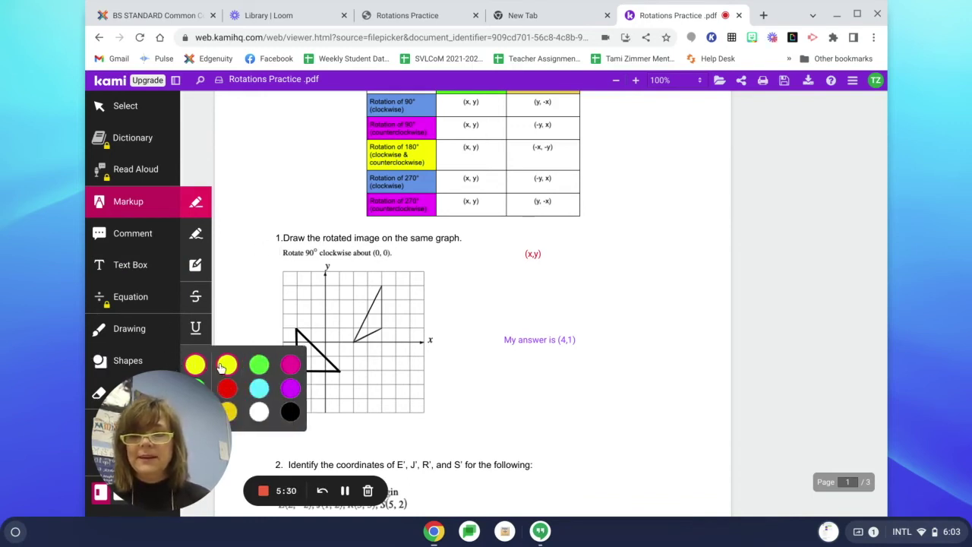
click(220, 368)
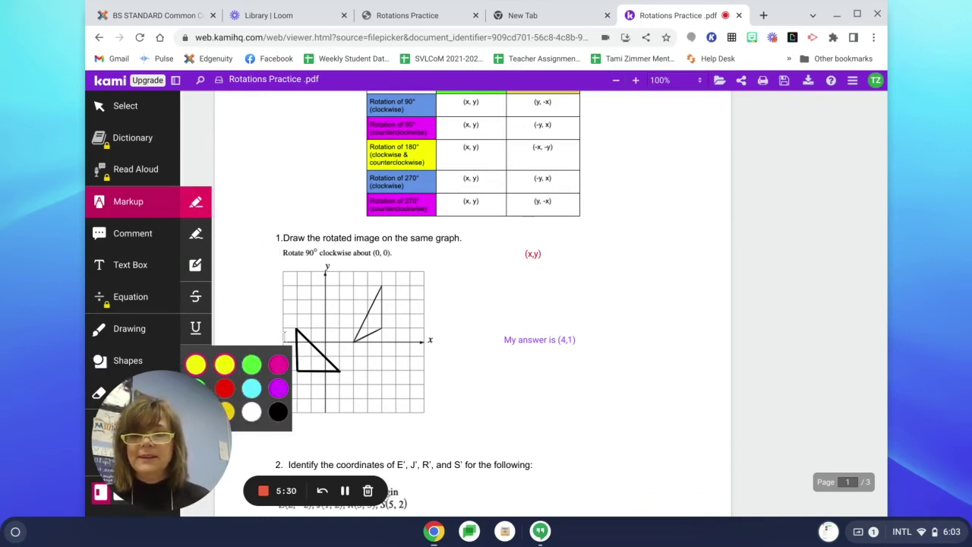
click(195, 234)
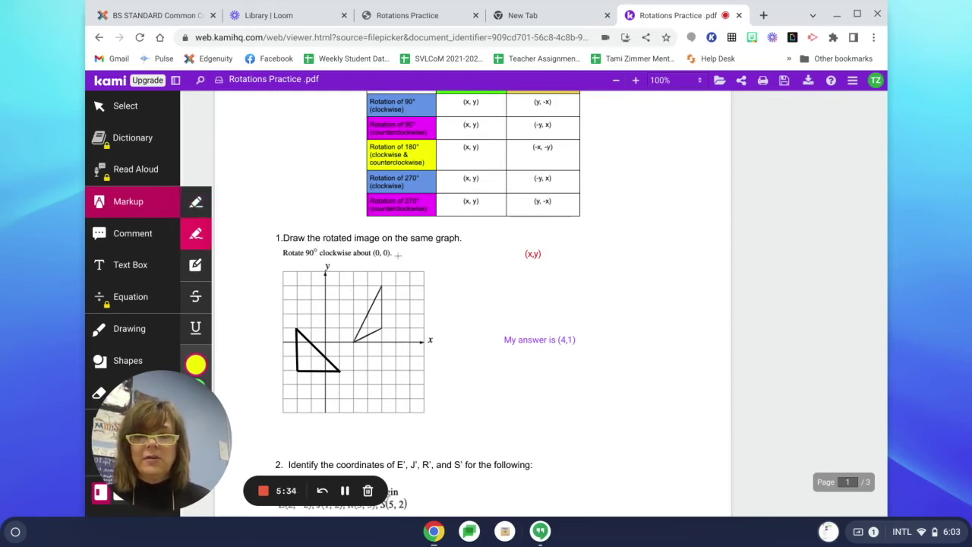
drag(353, 254, 317, 254)
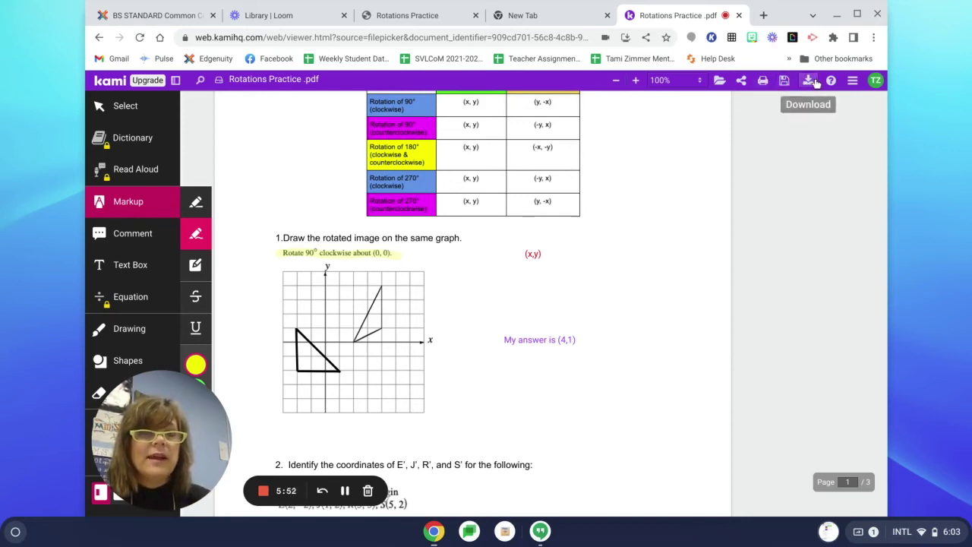
Export the PDF with all annotations, prefixing the file name with the student's name, to Downloads.
click(810, 80)
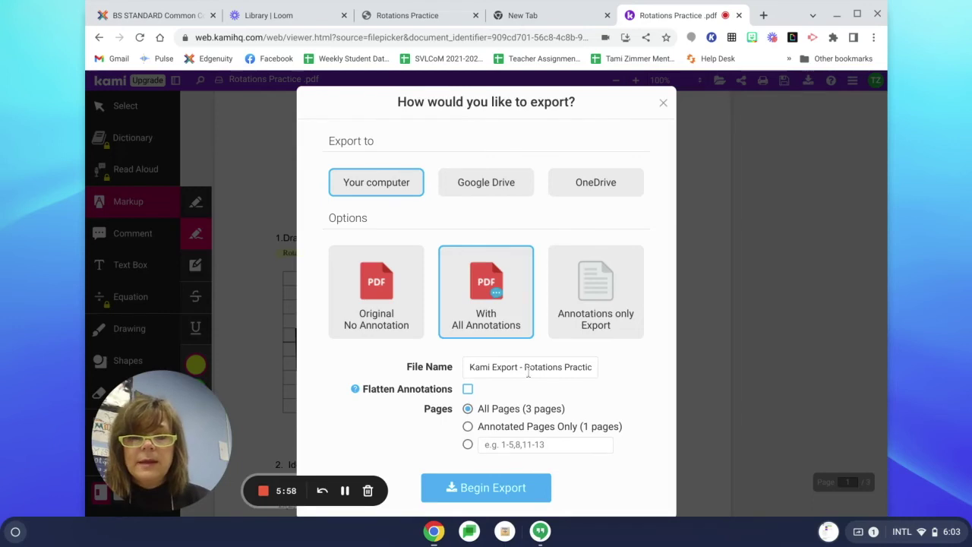
click(469, 368)
text(Zimmer)
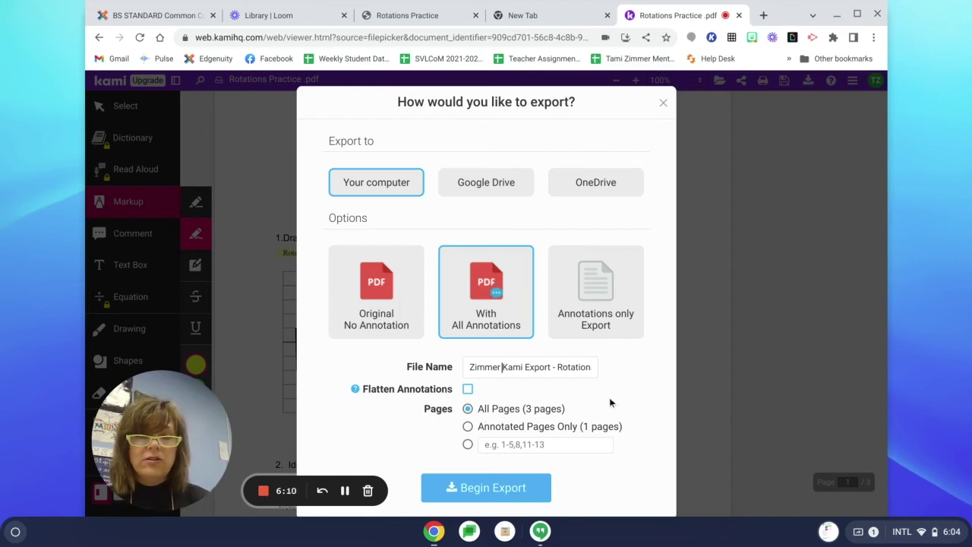
click(458, 482)
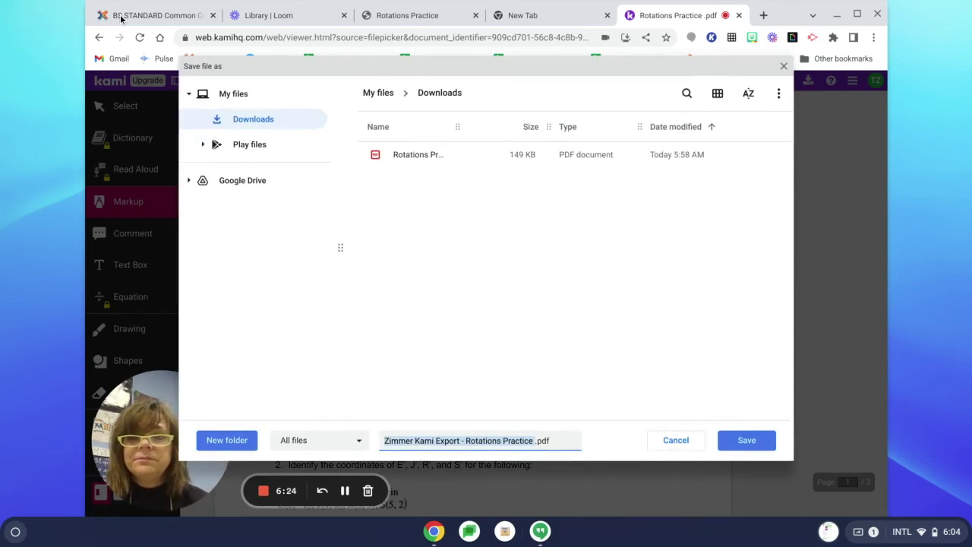
click(742, 441)
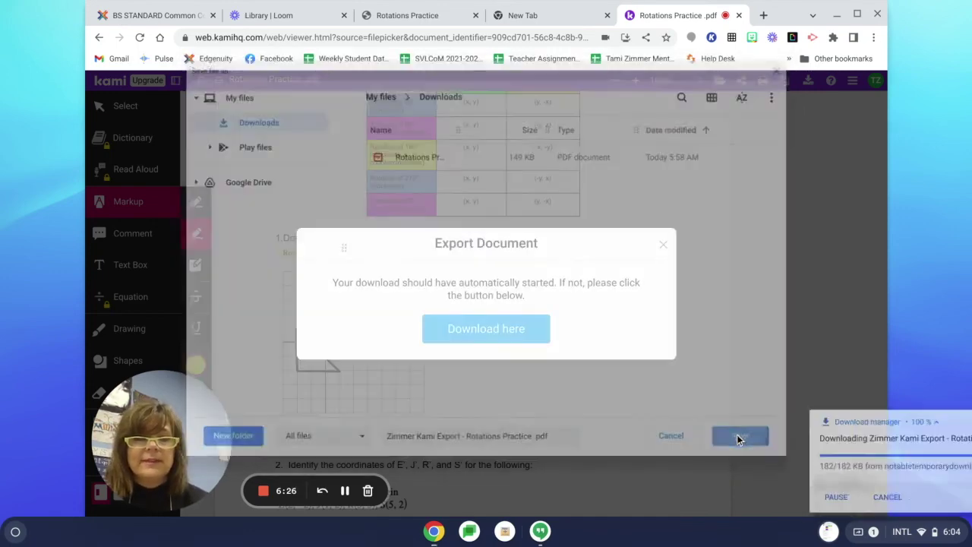
Attach the 'Kami Export - Rotations Practice' PDF from Downloads to the Rotations assignment's File Upload.
click(150, 15)
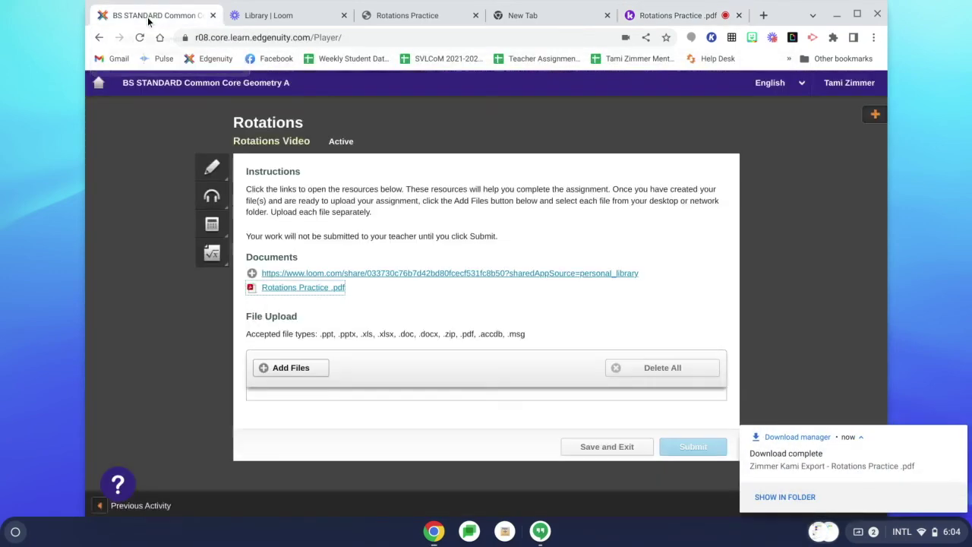
click(291, 368)
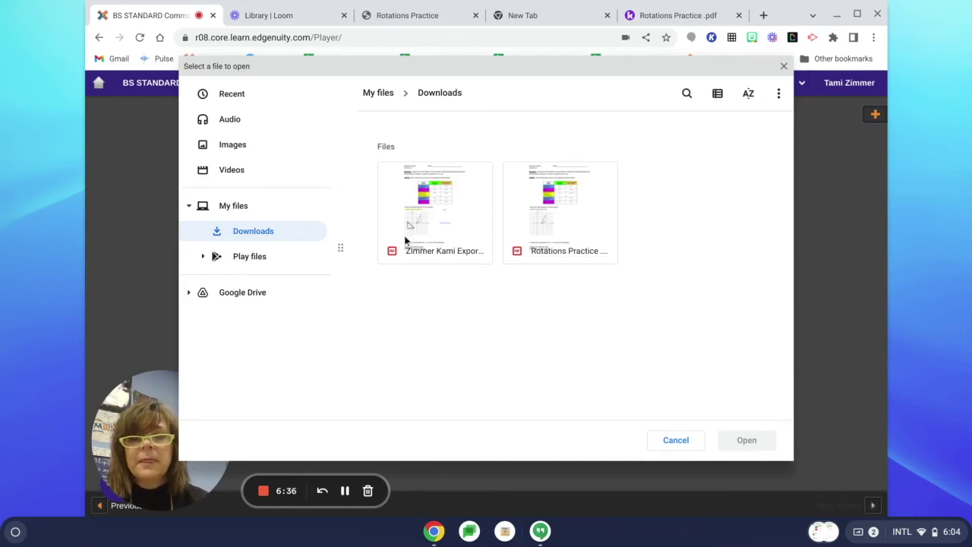
click(431, 206)
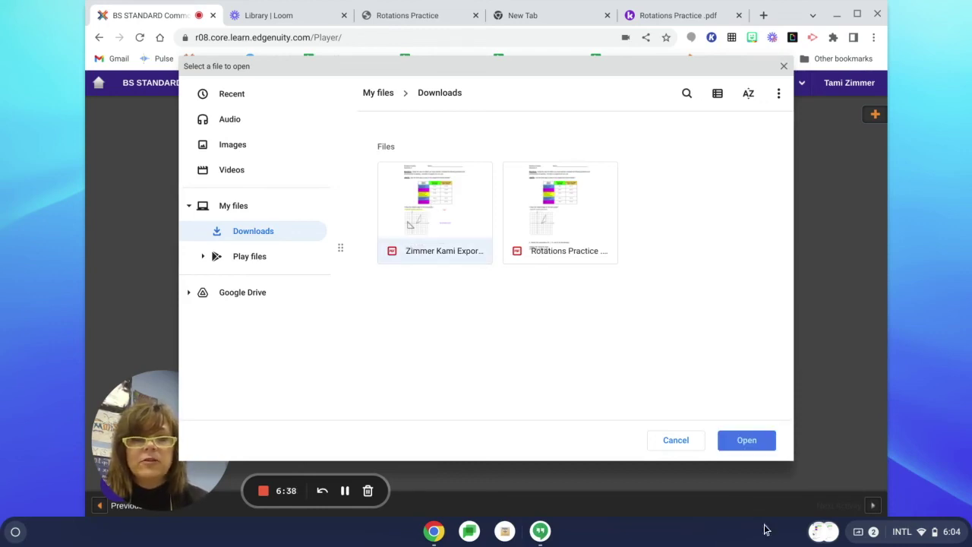
click(750, 447)
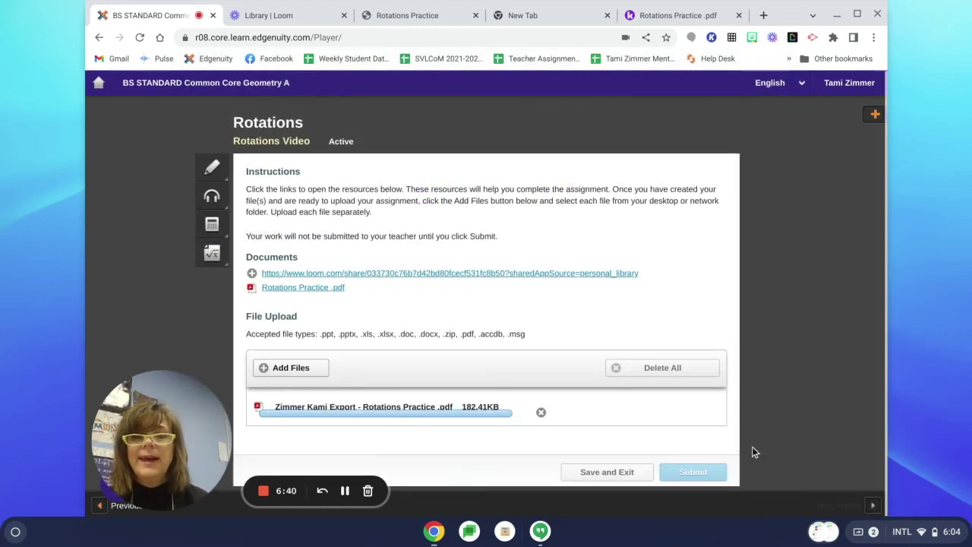